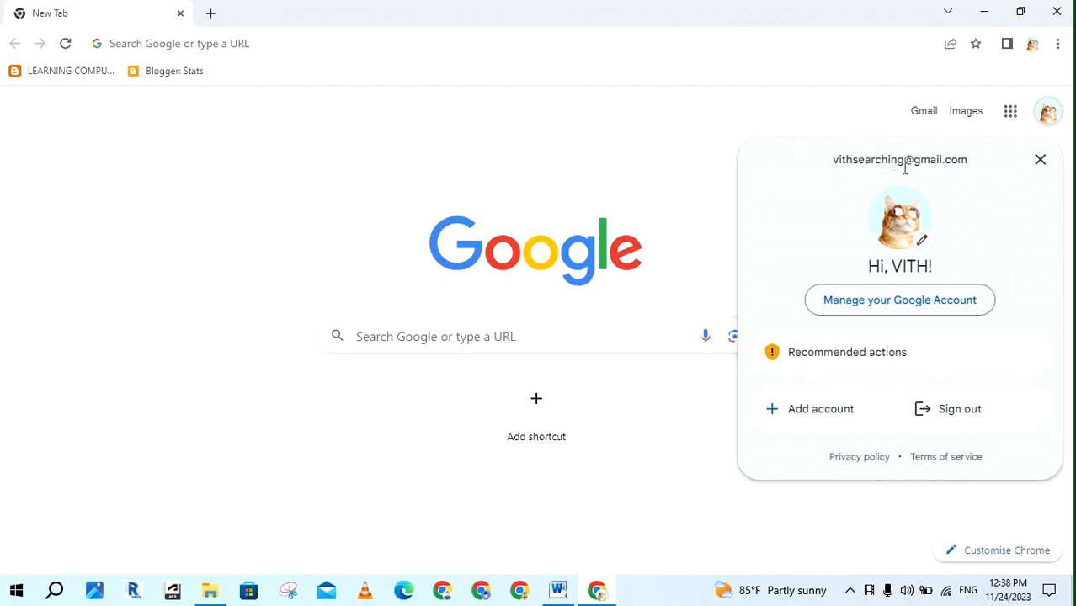
# Check the signed-in Google account's e-mail and open Sheets from the list of Google apps
pyautogui.tripleClick(904, 164)
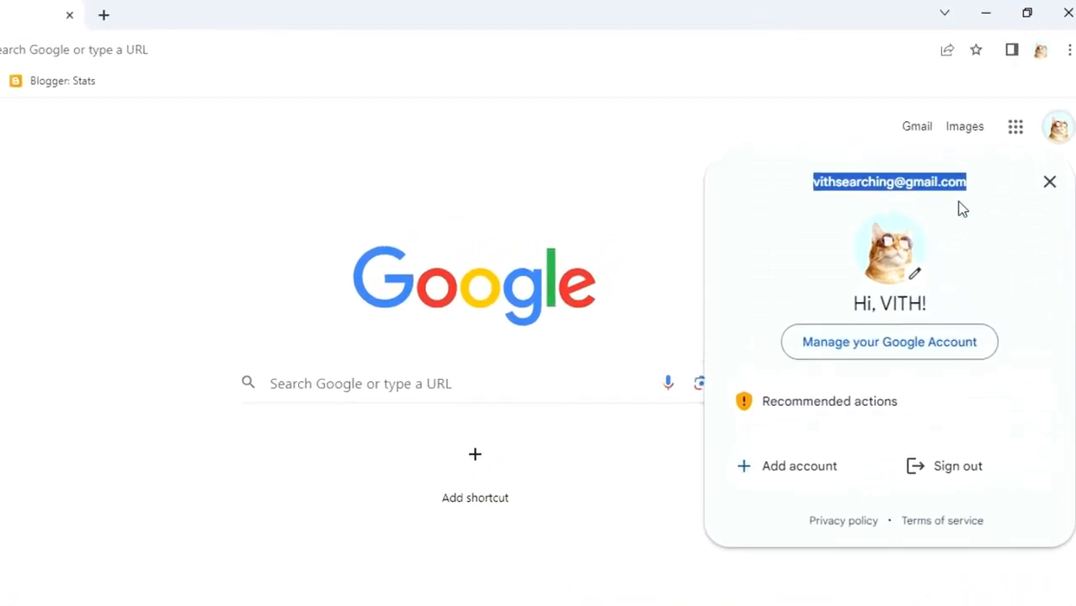
pyautogui.click(1050, 183)
pyautogui.click(1017, 129)
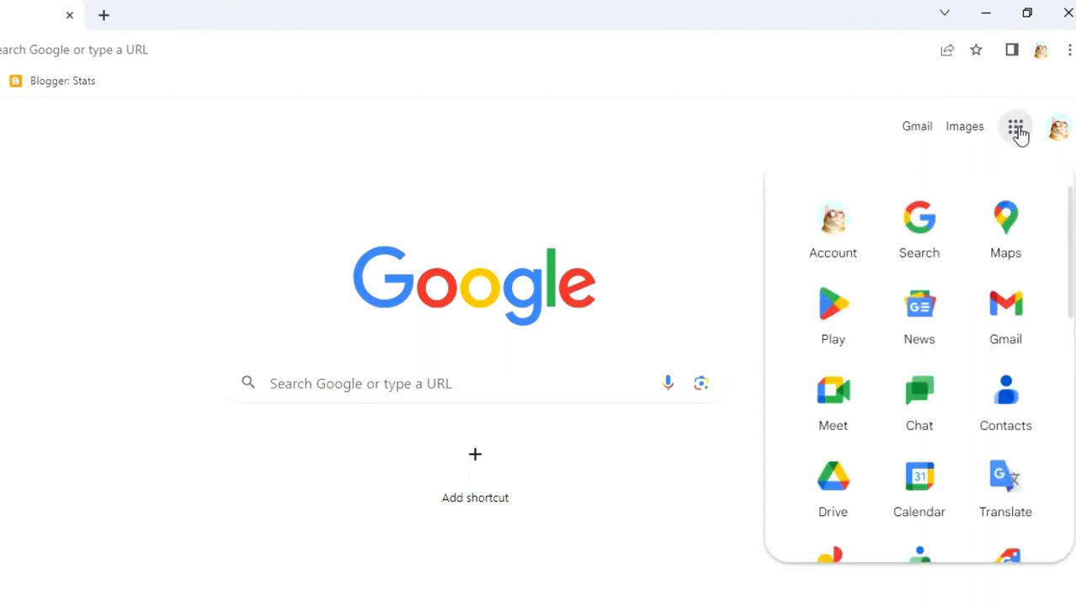
pyautogui.moveTo(1069, 232); pyautogui.dragTo(1064, 385)
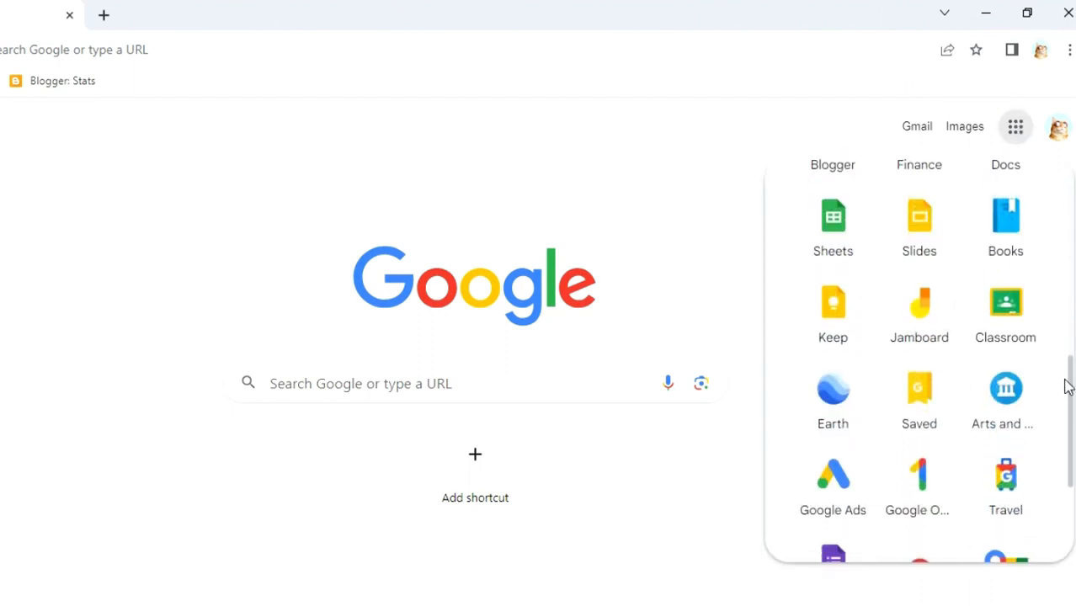
pyautogui.click(854, 236)
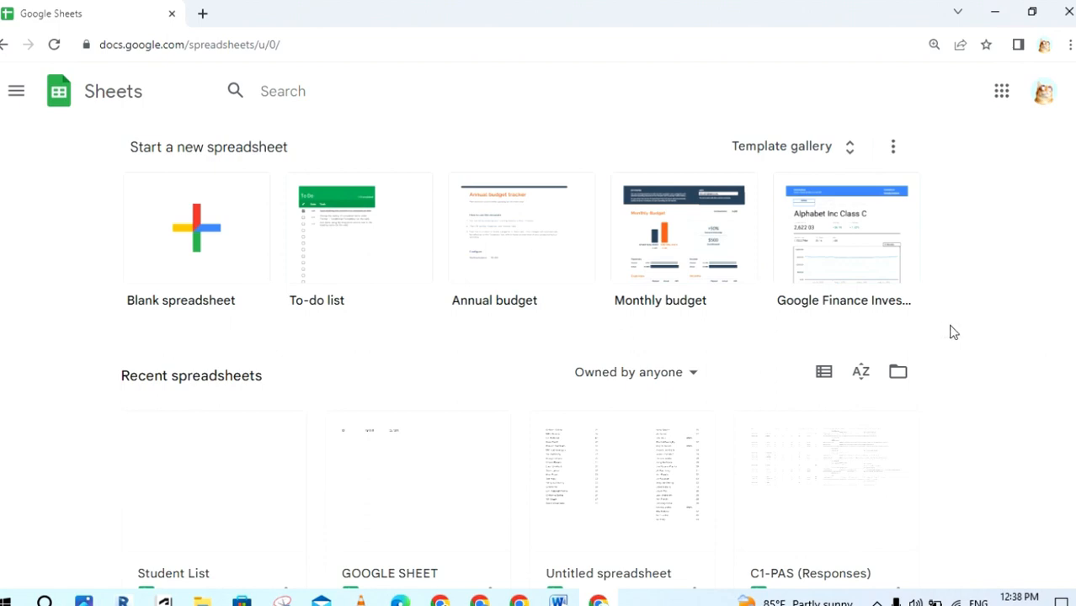
# Look over the recent spreadsheets and create a new blank spreadsheet
pyautogui.scroll(-3, 598, 336)
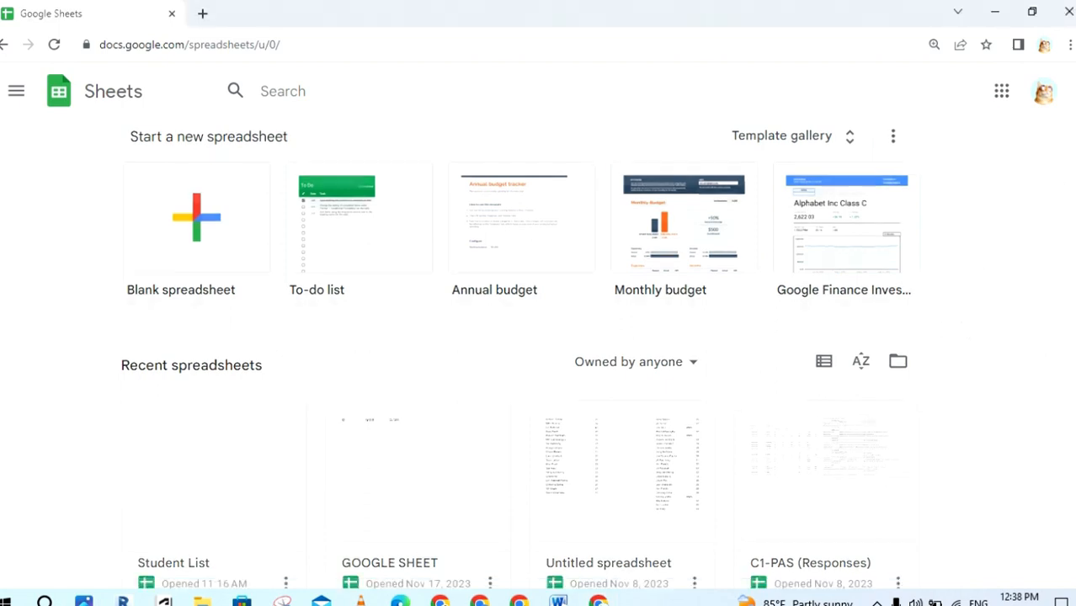
pyautogui.scroll(2, 1022, 217)
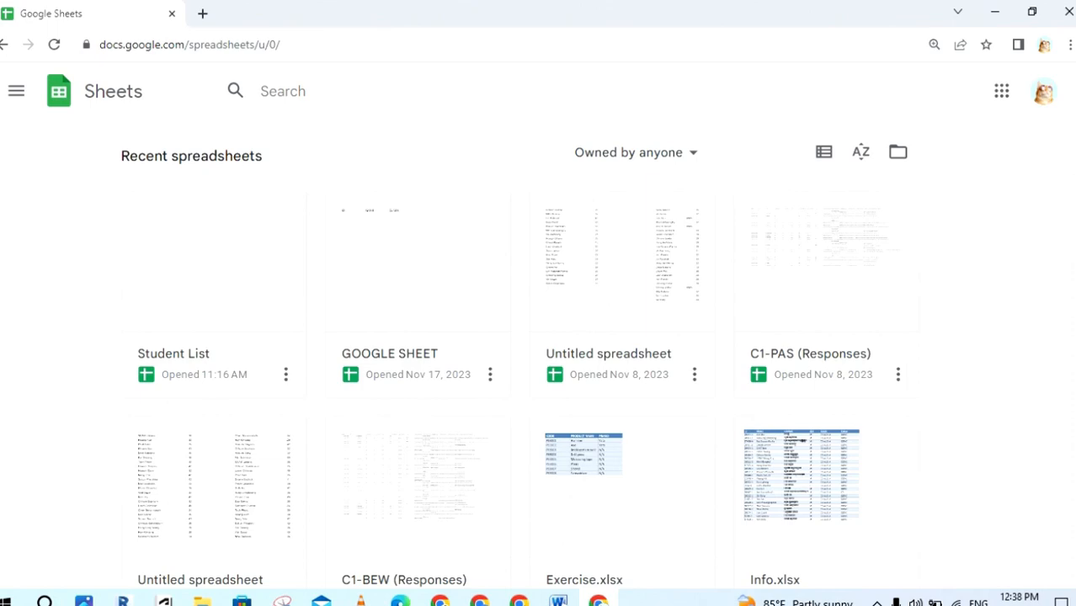
pyautogui.scroll(3, 968, 337)
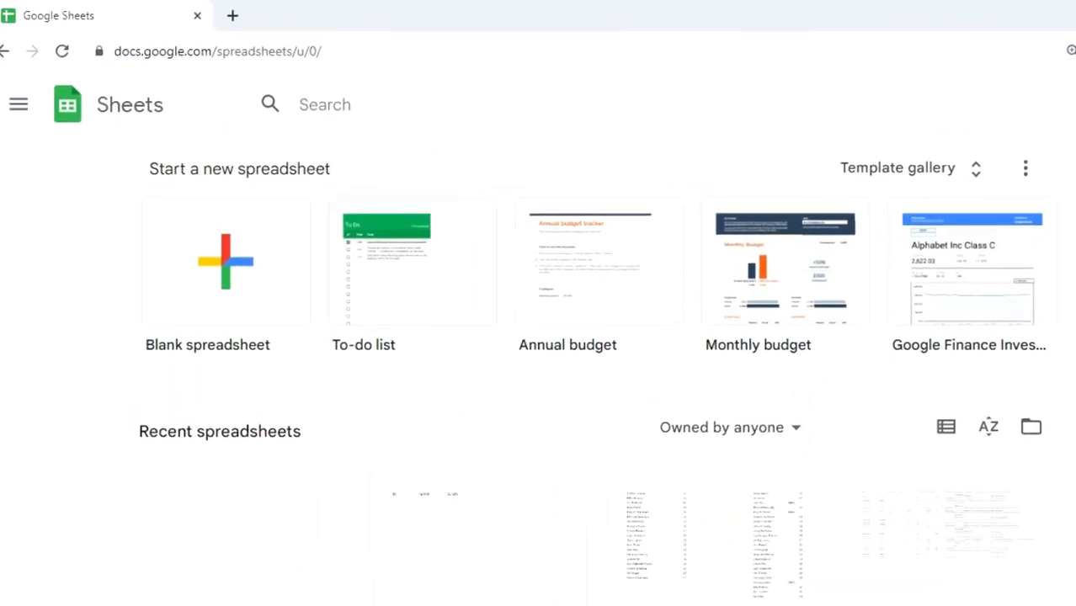
pyautogui.click(190, 307)
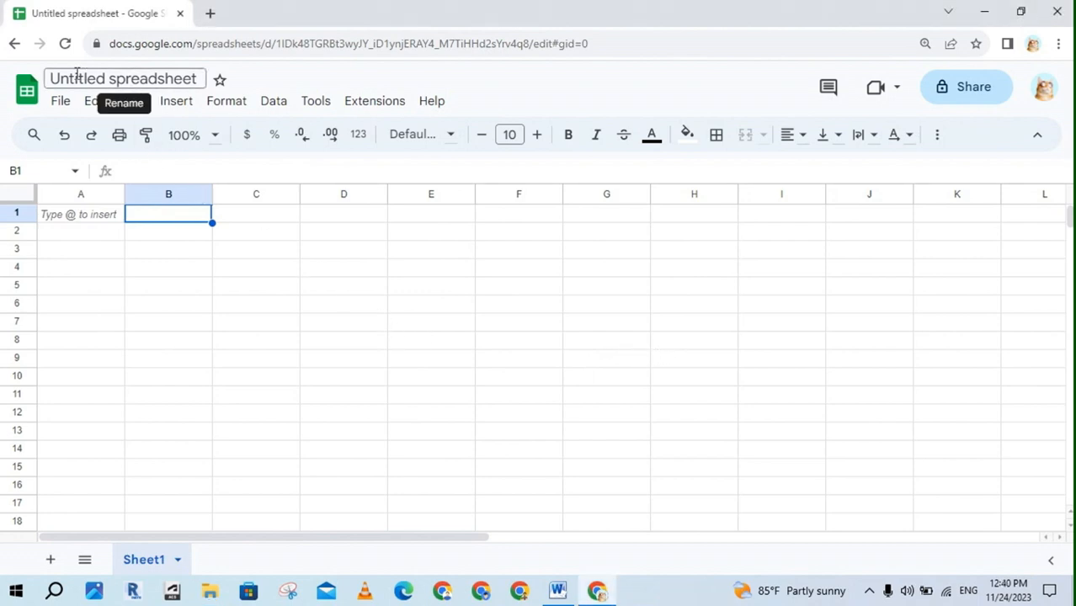
# Rename the untitled spreadsheet as "Google Sheets"
pyautogui.click(114, 78)
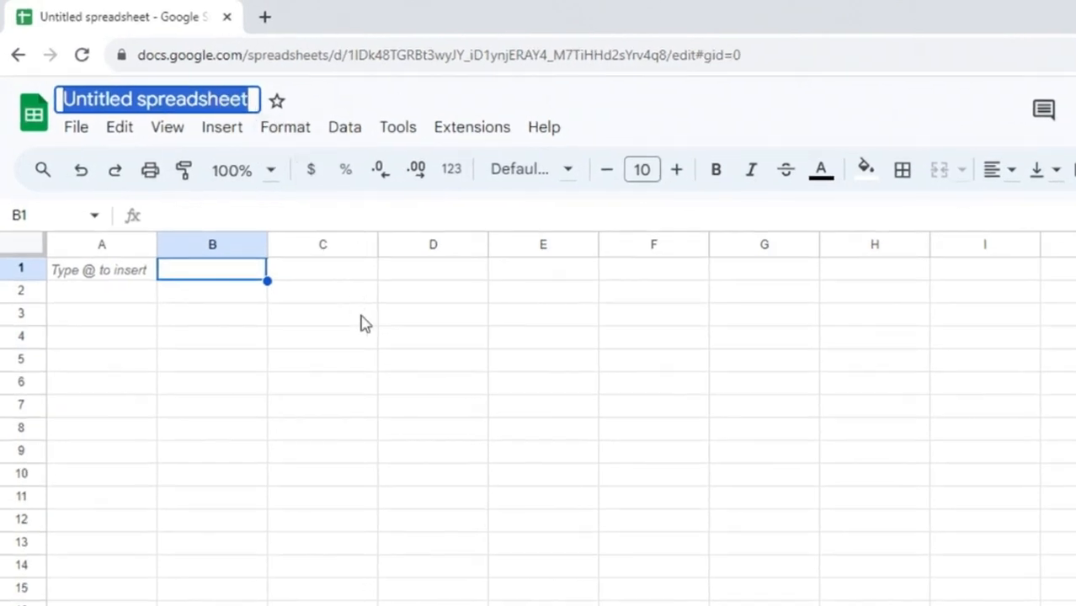
pyautogui.press('BackSpace')
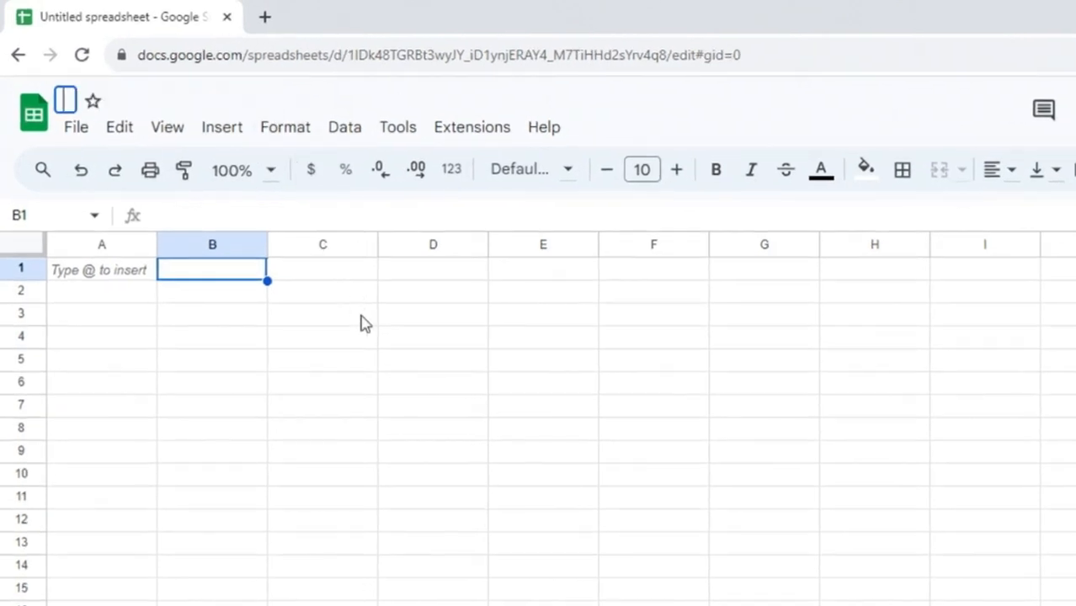
pyautogui.write('Goog')
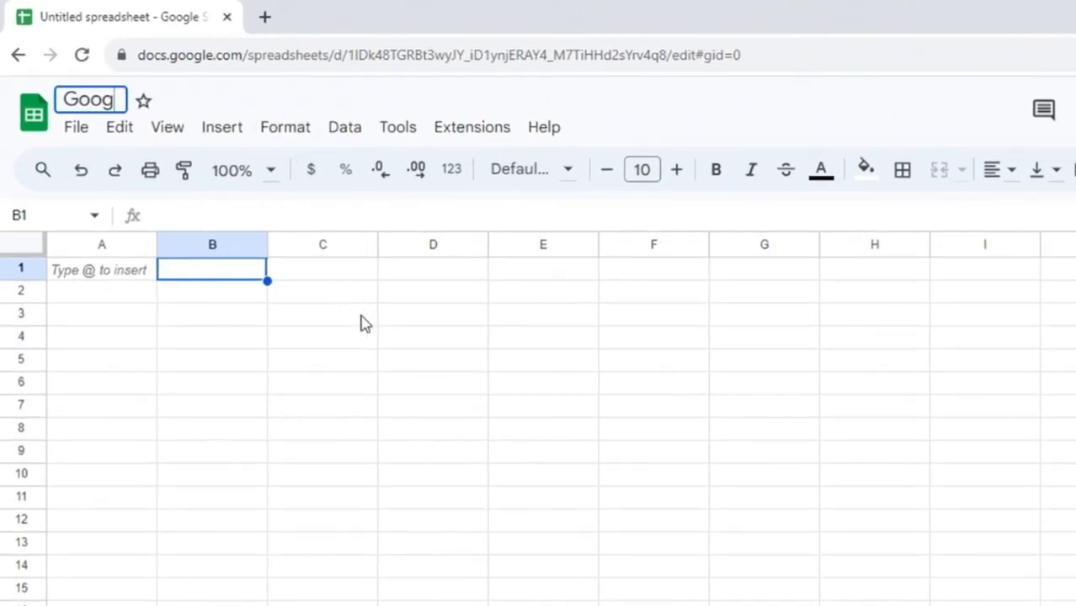
pyautogui.write('le Sheets')
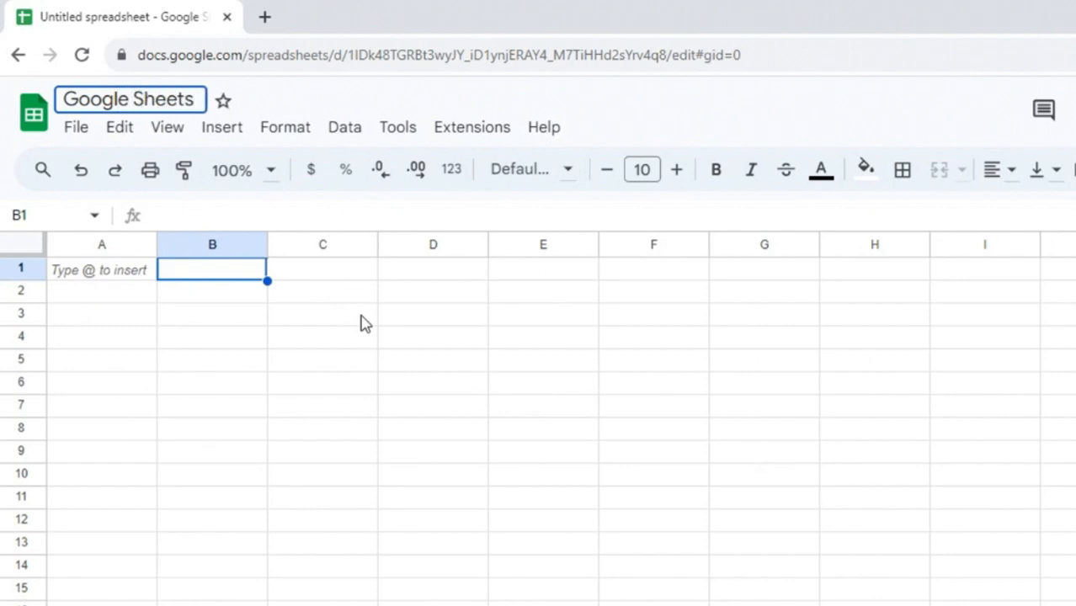
pyautogui.click(311, 301)
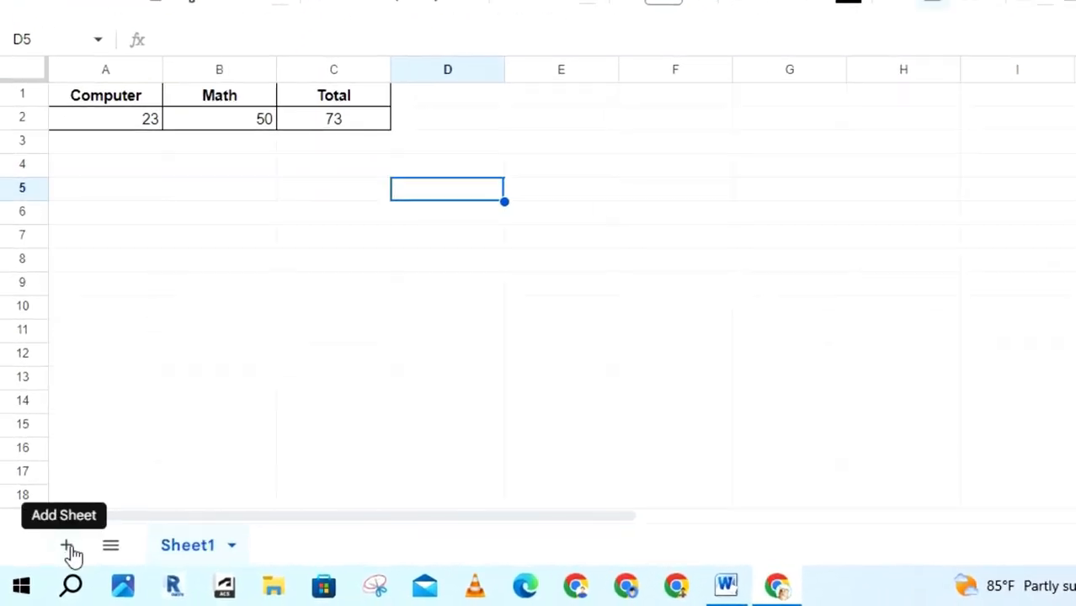
# Add a second sheet to the spreadsheet and rename it as MMR
pyautogui.click(67, 548)
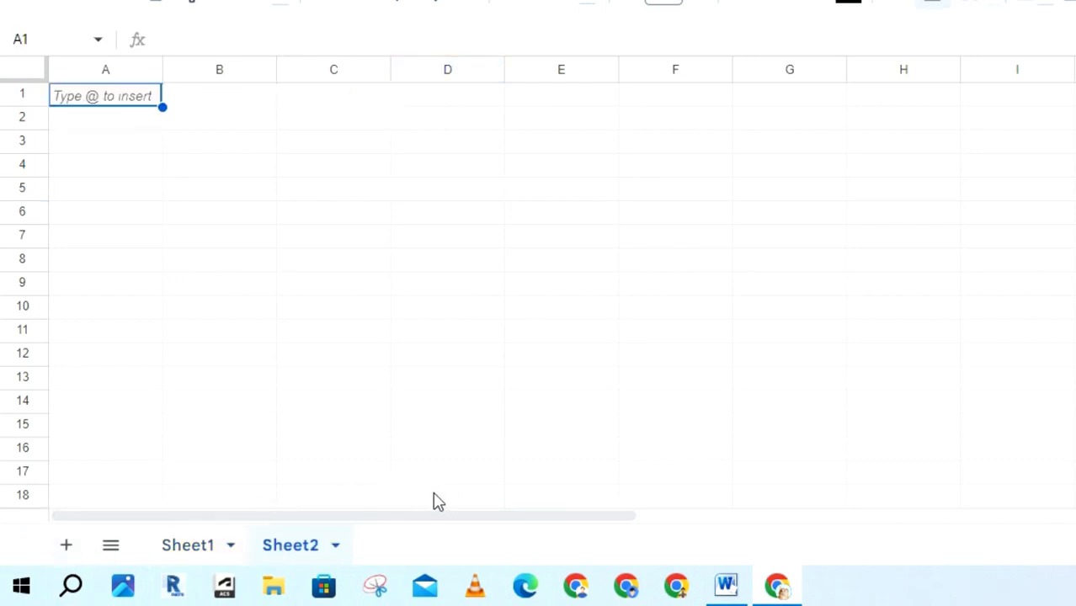
pyautogui.rightClick(288, 555)
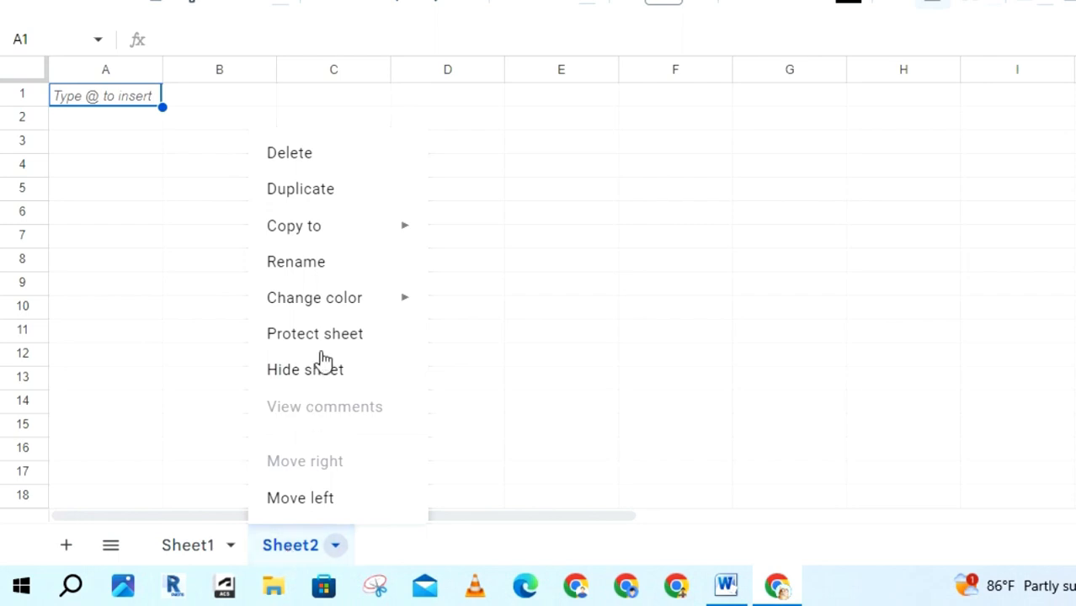
pyautogui.click(337, 266)
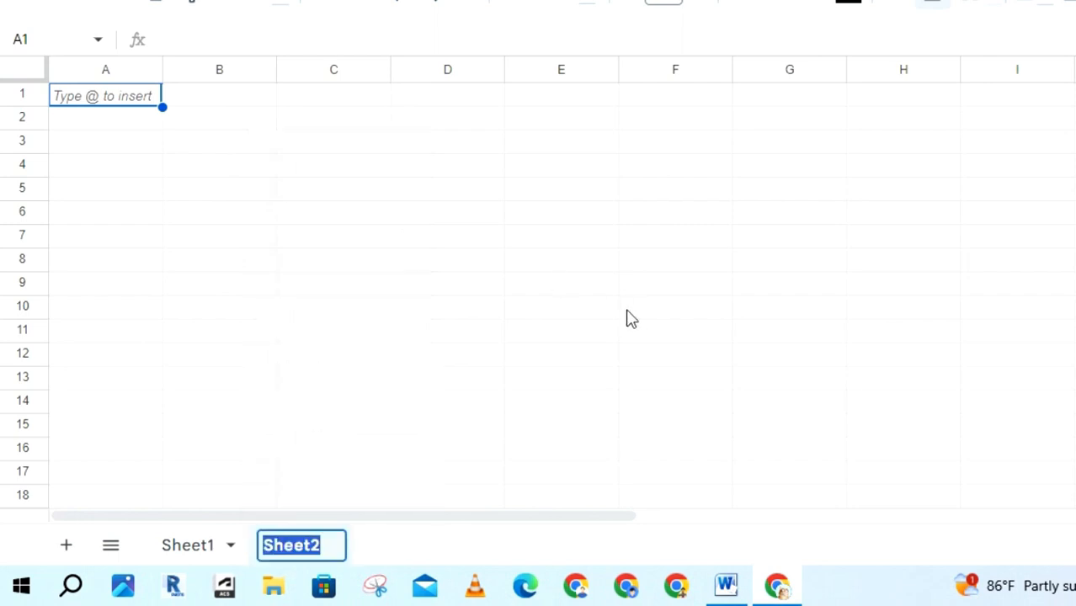
pyautogui.press('BackSpace')
pyautogui.write('M')
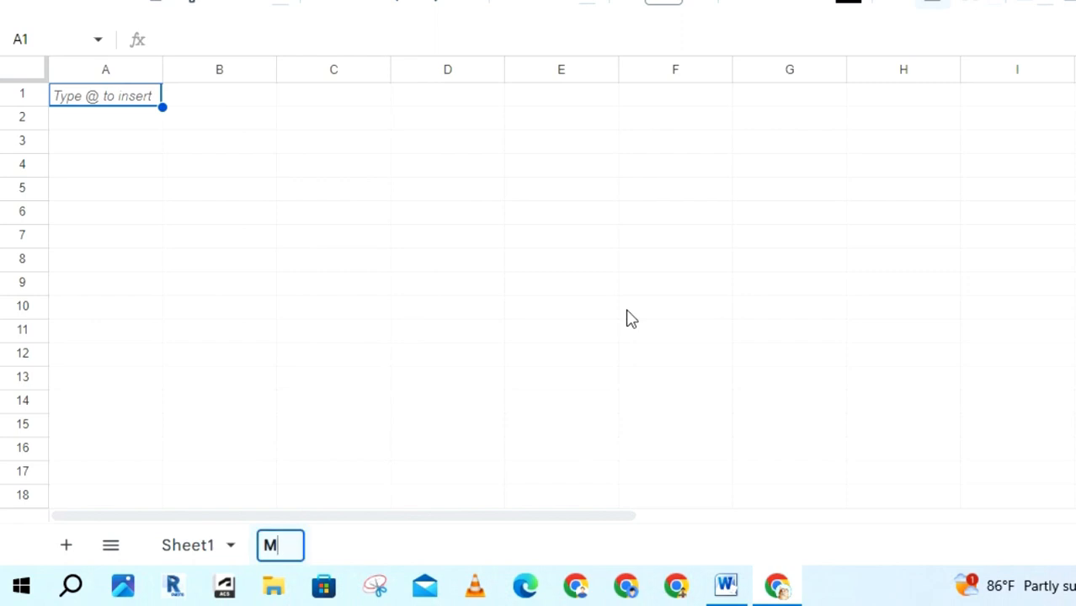
pyautogui.write('MR')
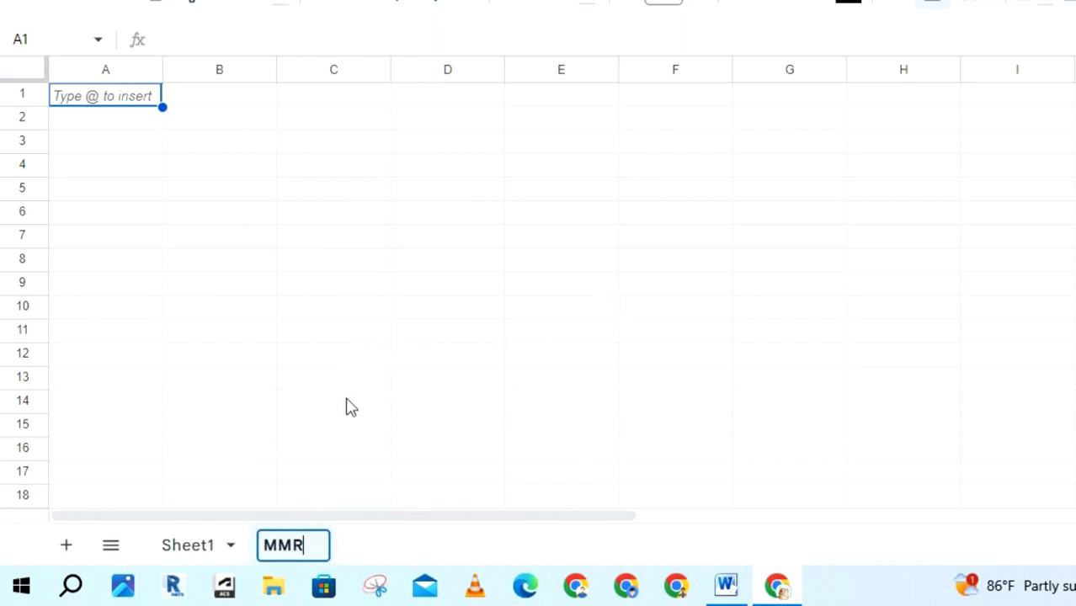
pyautogui.click(351, 408)
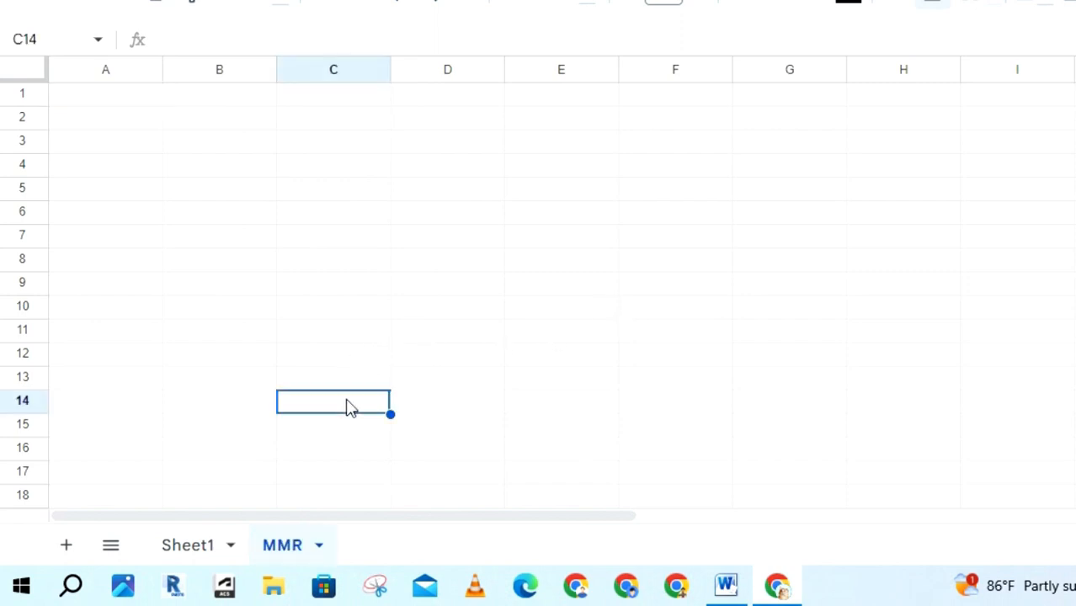
# Rename Sheet1, which holds the Computer, Math and Total data, as CMR
pyautogui.click(195, 544)
pyautogui.rightClick(195, 544)
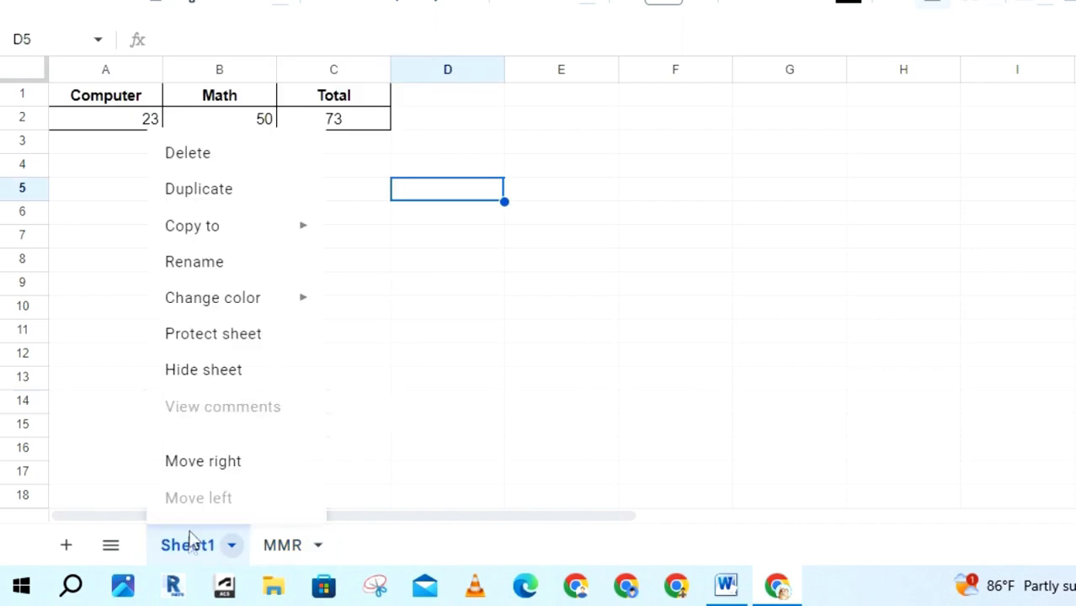
pyautogui.click(237, 274)
pyautogui.press('BackSpace')
pyautogui.write('C')
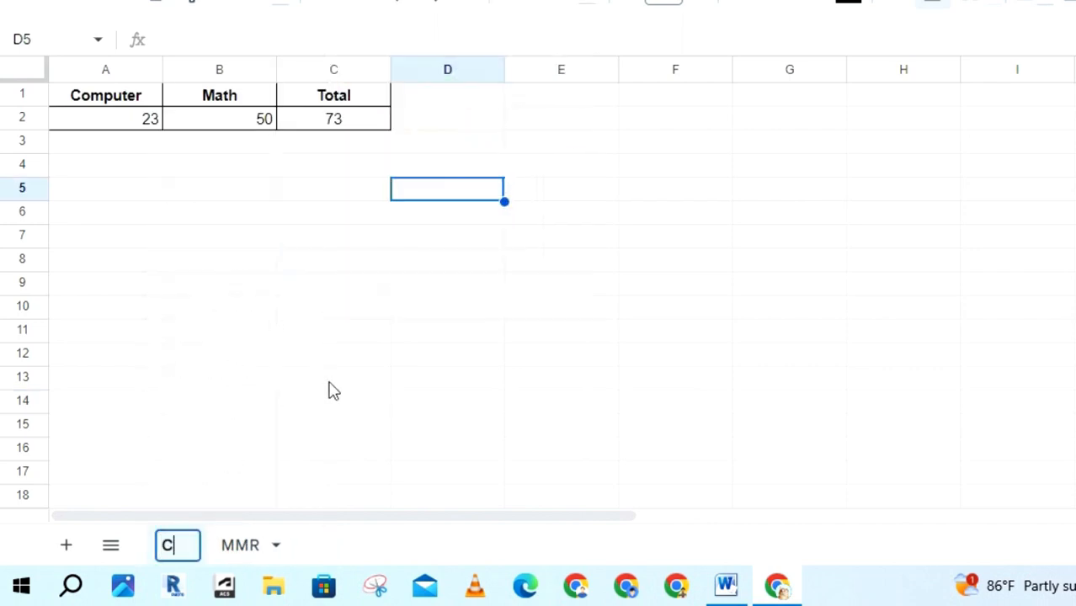
pyautogui.write('MR')
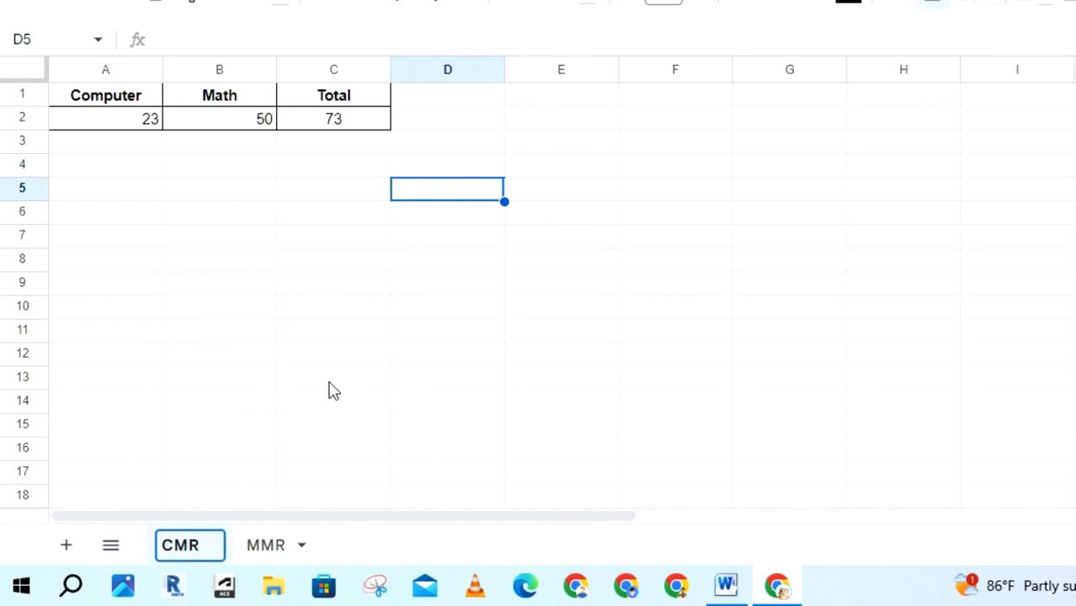
pyautogui.click(340, 385)
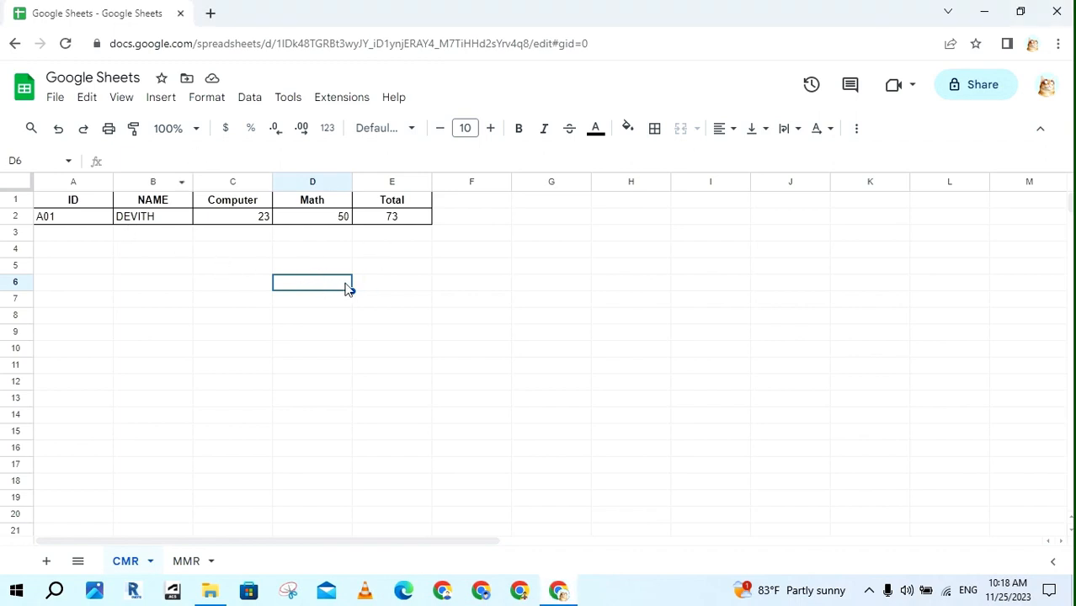
# Select column C, row 4, rows 5 to 8 and columns B to D of the CMR sheet in turn
pyautogui.click(228, 180)
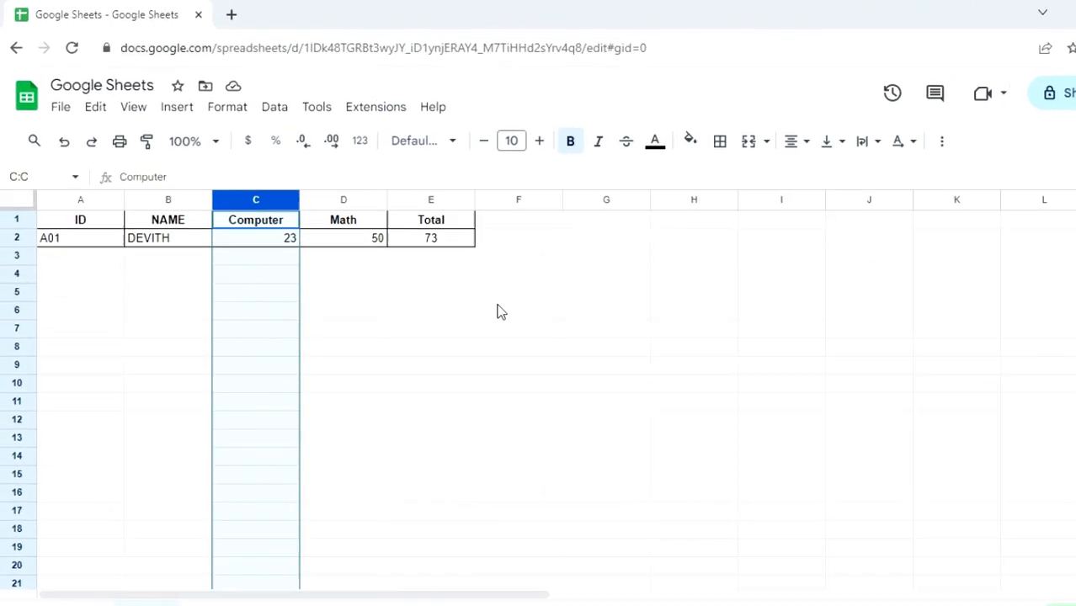
pyautogui.click(23, 273)
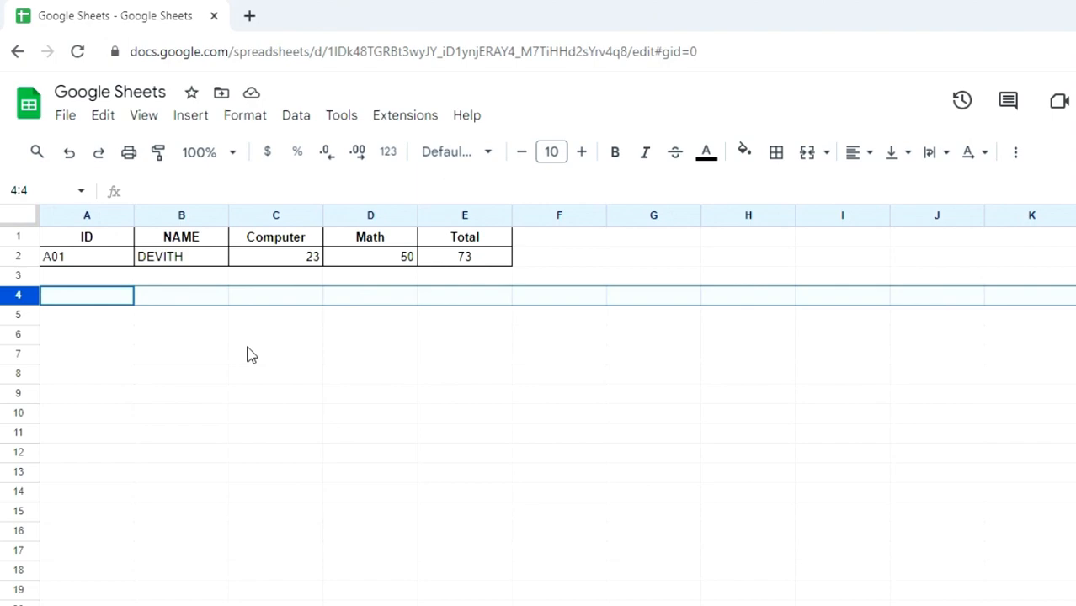
pyautogui.click(15, 318)
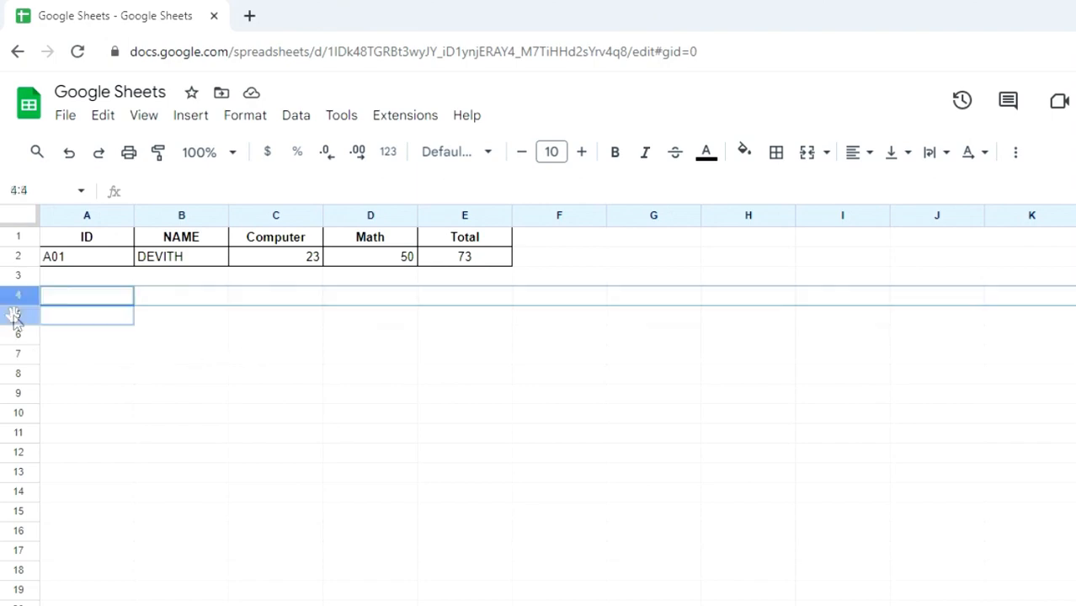
pyautogui.moveTo(15, 317); pyautogui.dragTo(5, 370)
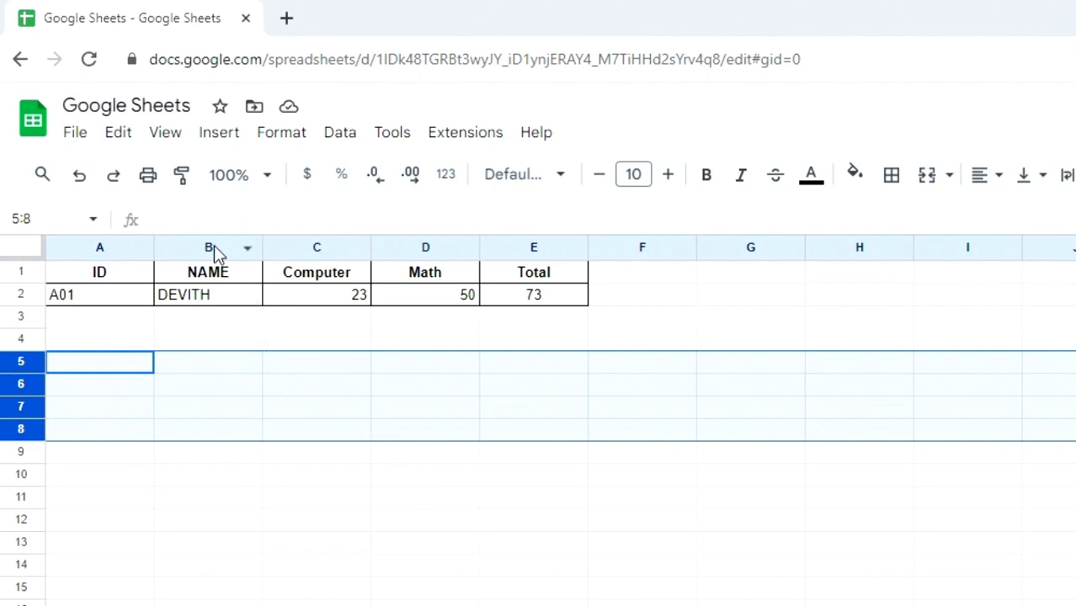
pyautogui.moveTo(214, 248); pyautogui.dragTo(404, 244)
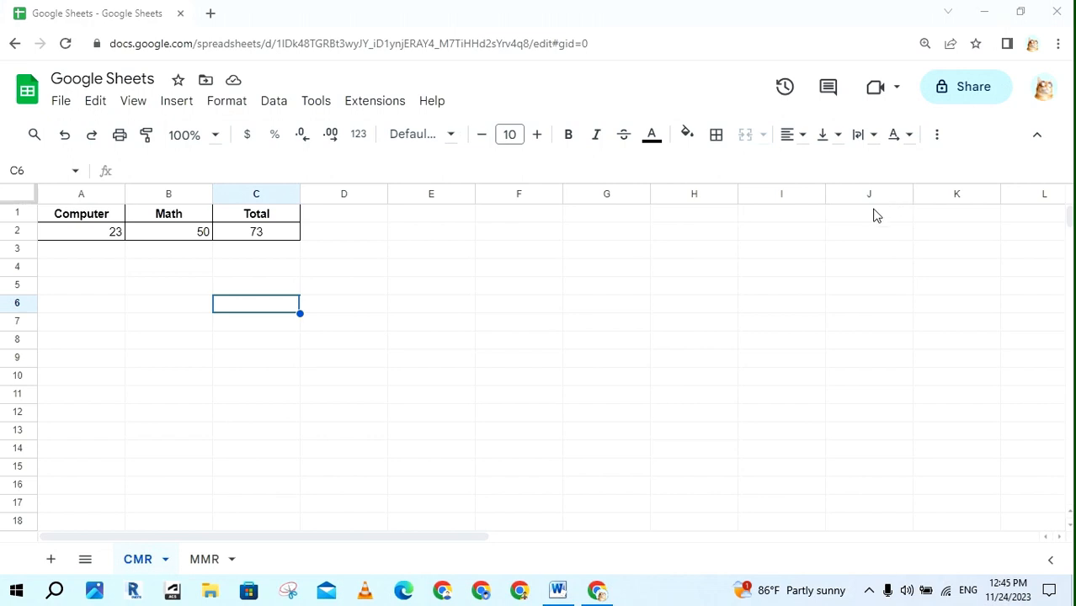
# Hide the spreadsheet's title and menu area, and show it again
pyautogui.click(1038, 136)
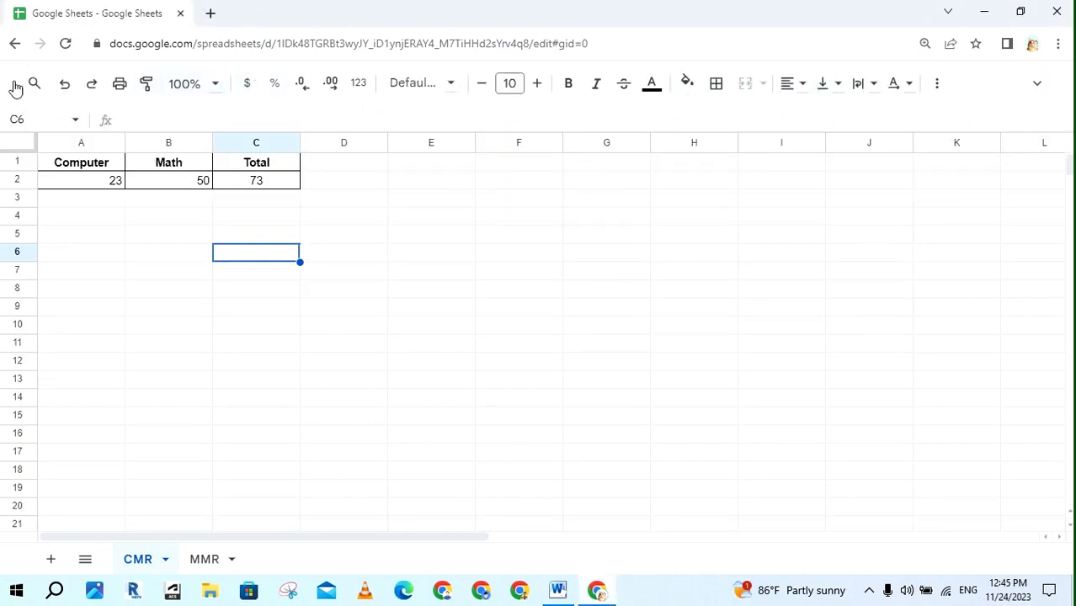
pyautogui.click(1037, 83)
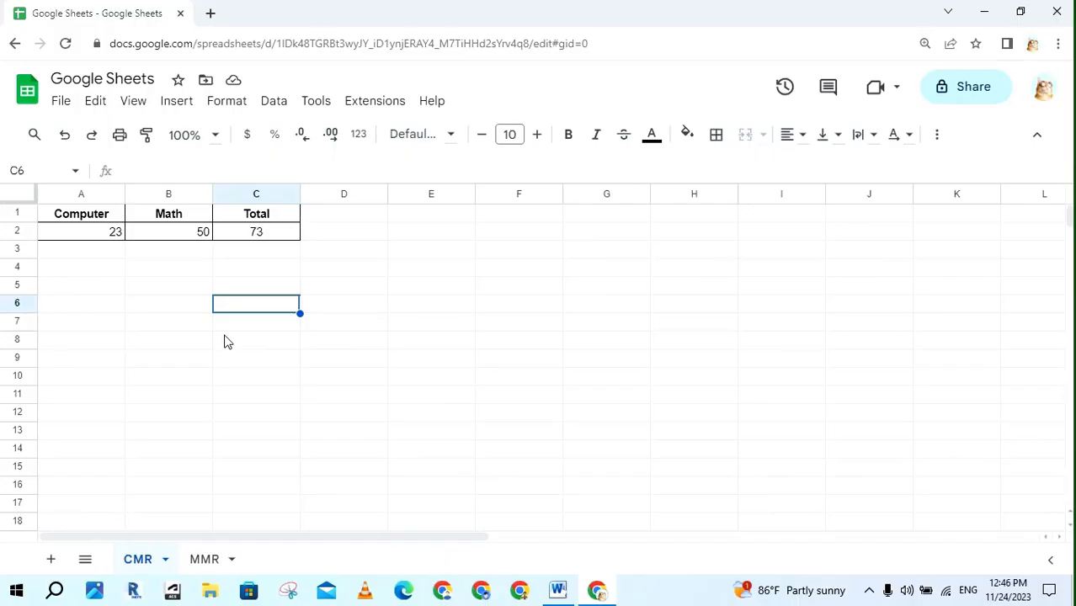
# Delete the Math column from the CMR sheet
pyautogui.rightClick(144, 194)
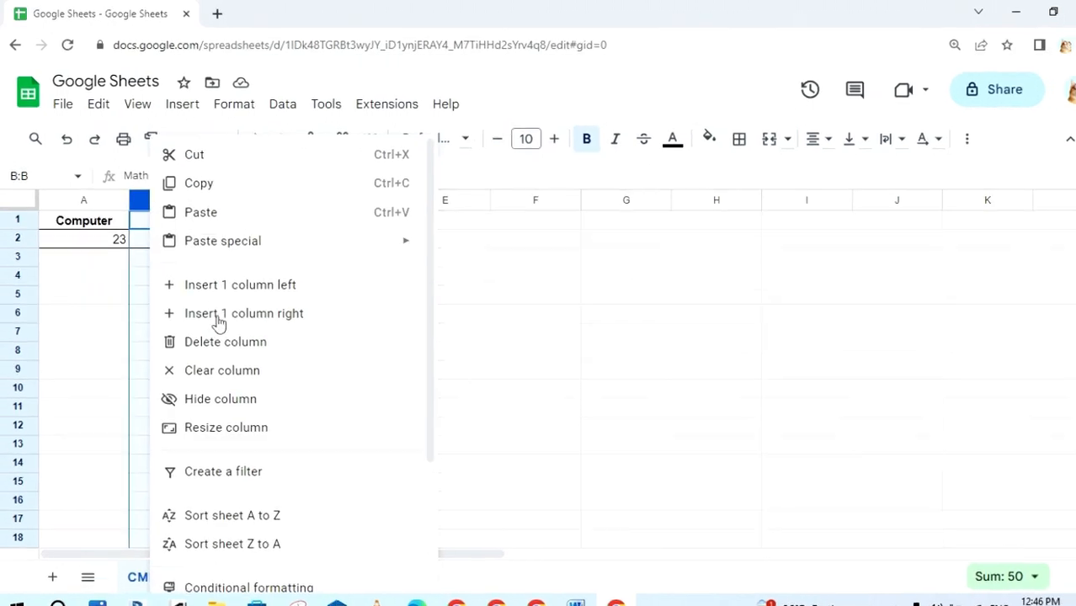
pyautogui.click(215, 331)
pyautogui.click(355, 341)
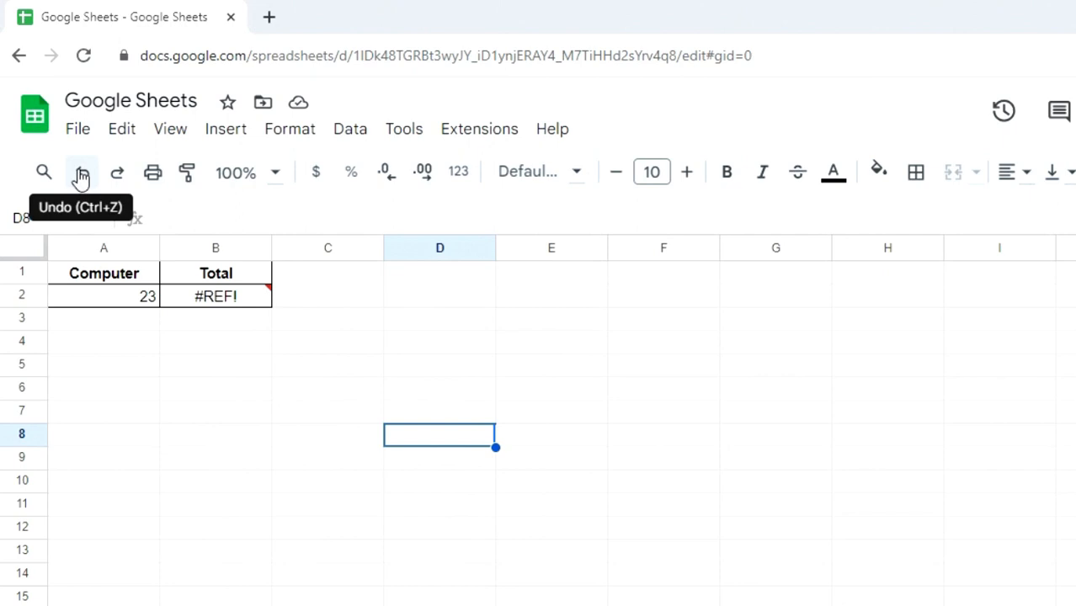
# Undo the deletion of the Math column and redo it
pyautogui.click(82, 176)
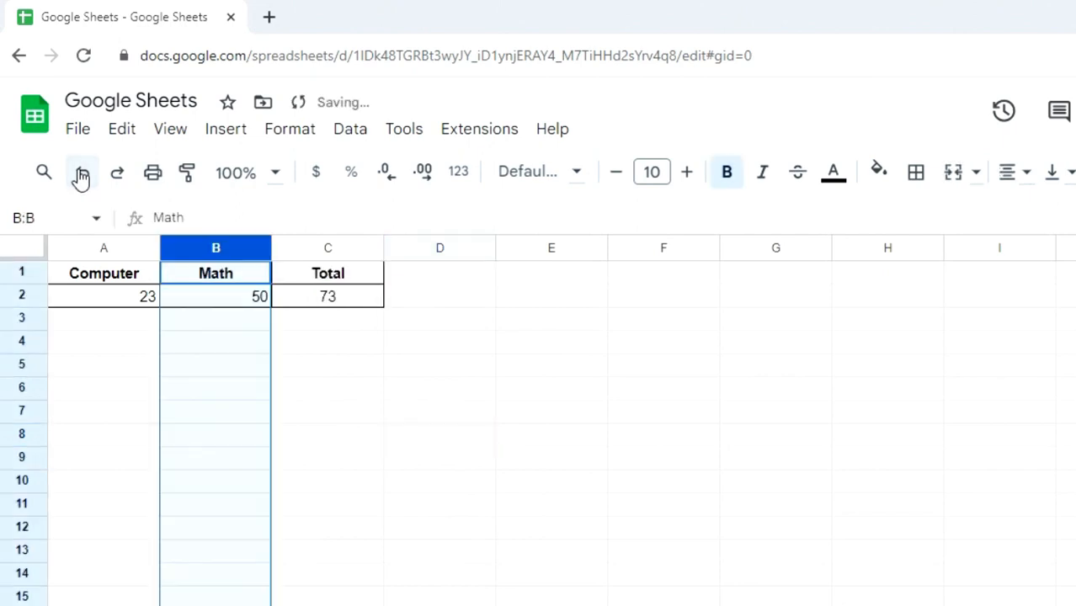
pyautogui.click(326, 345)
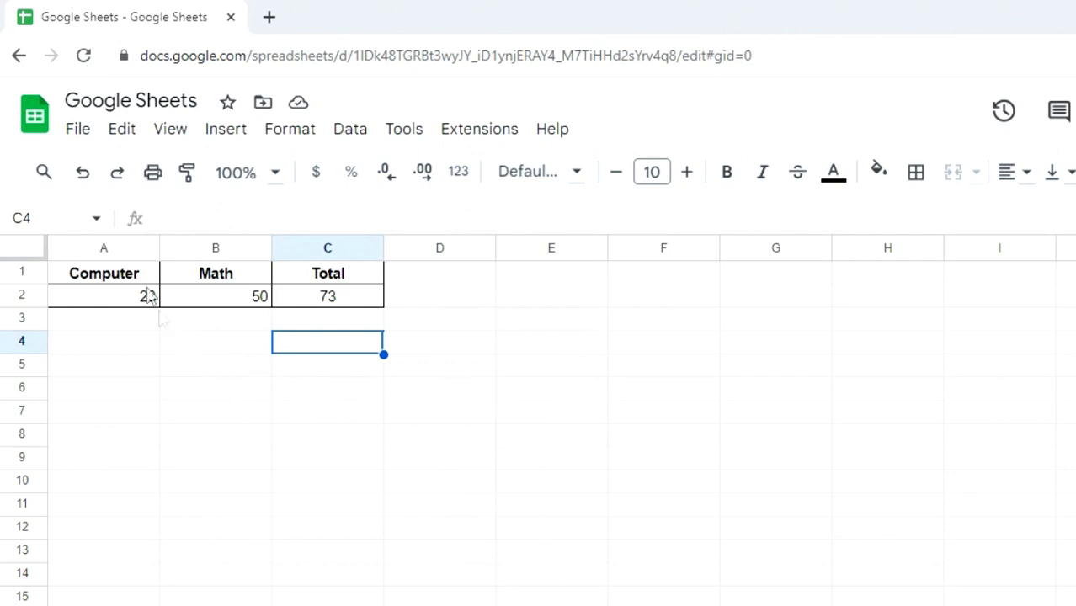
pyautogui.click(118, 175)
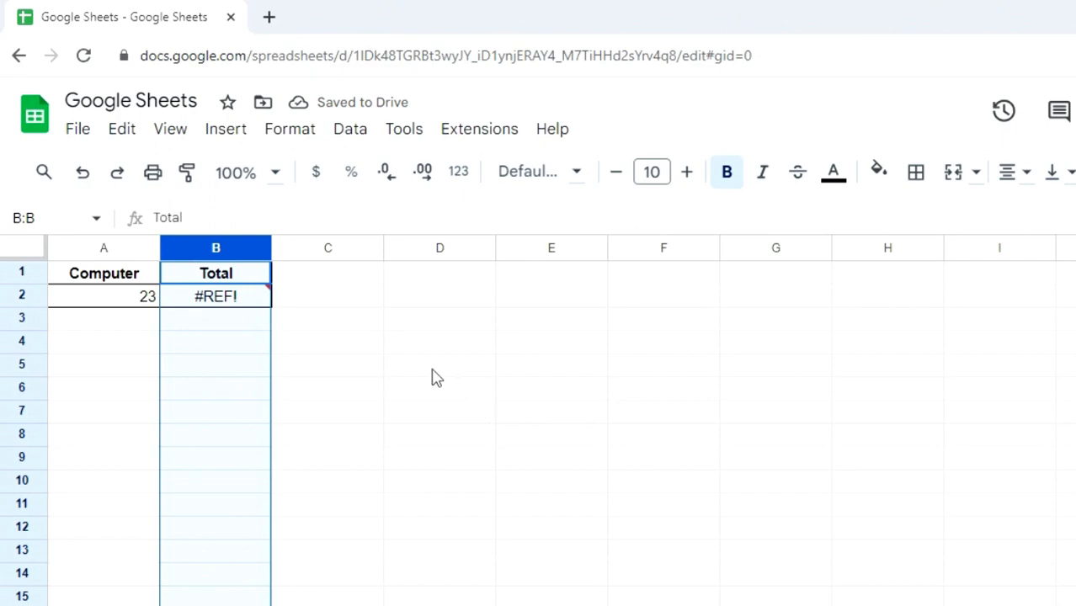
# Restore the Math column on the CMR sheet by undoing its deletion again
pyautogui.click(82, 173)
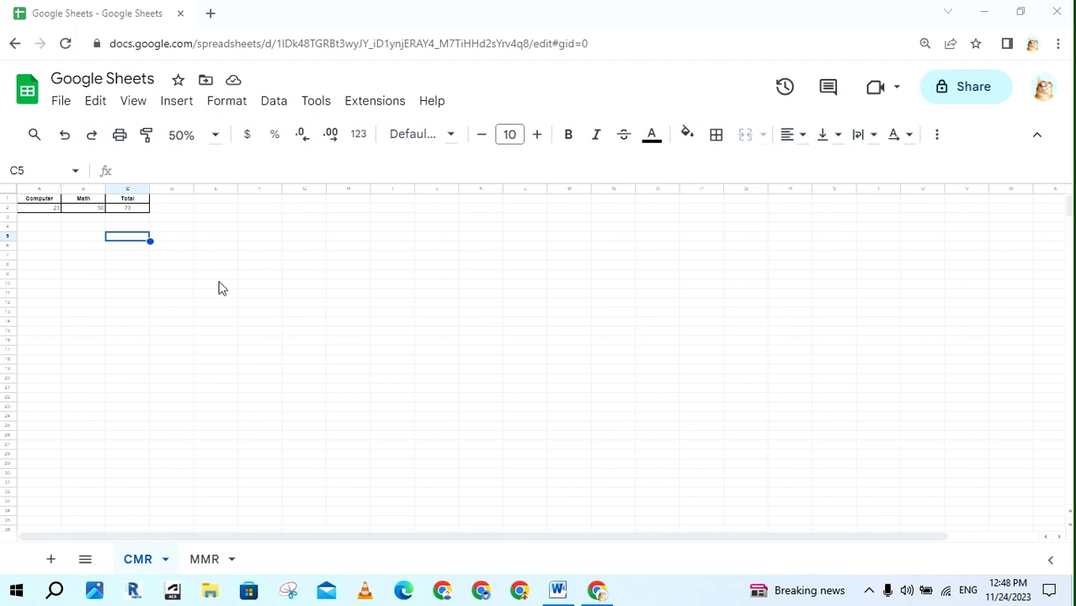
# Set the zoom level of the CMR sheet's grid to 100%
pyautogui.click(211, 136)
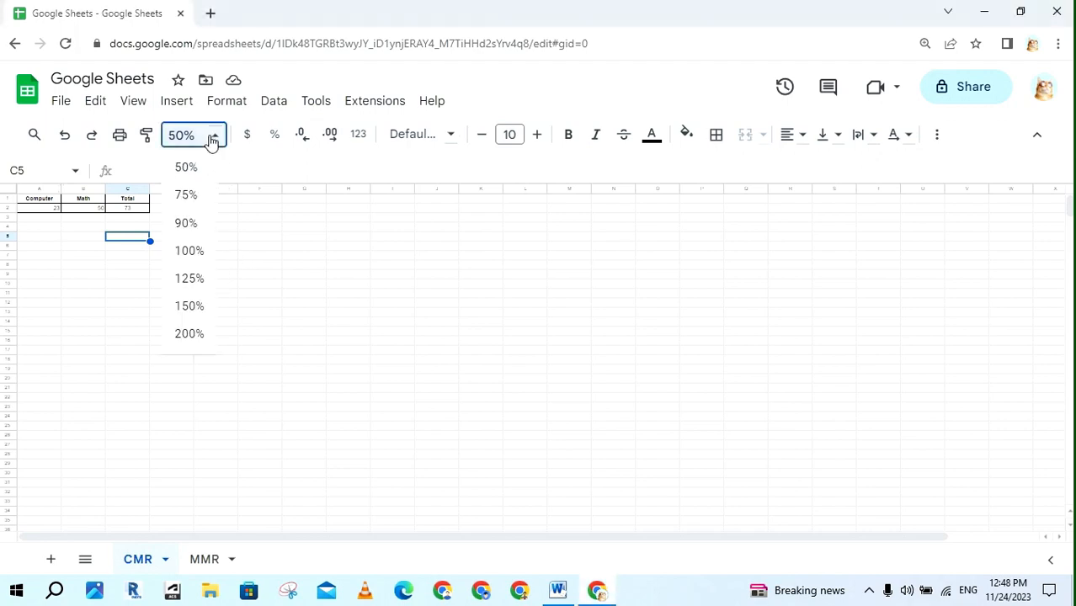
pyautogui.click(207, 269)
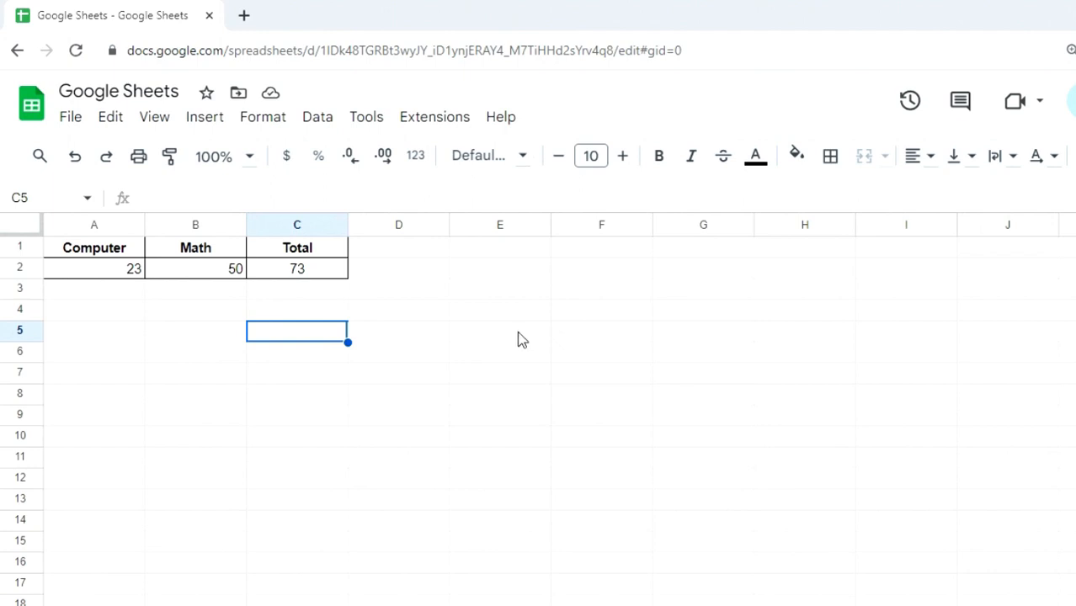
# Zoom the whole browser page out to 25%
pyautogui.hotkey('ctrl', '-')
pyautogui.hotkey('ctrl', '-')
pyautogui.hotkey('ctrl', '-')
pyautogui.hotkey('ctrl', '-')
pyautogui.hotkey('ctrl', '-')
pyautogui.hotkey('ctrl', '-')
pyautogui.hotkey('ctrl', '-')
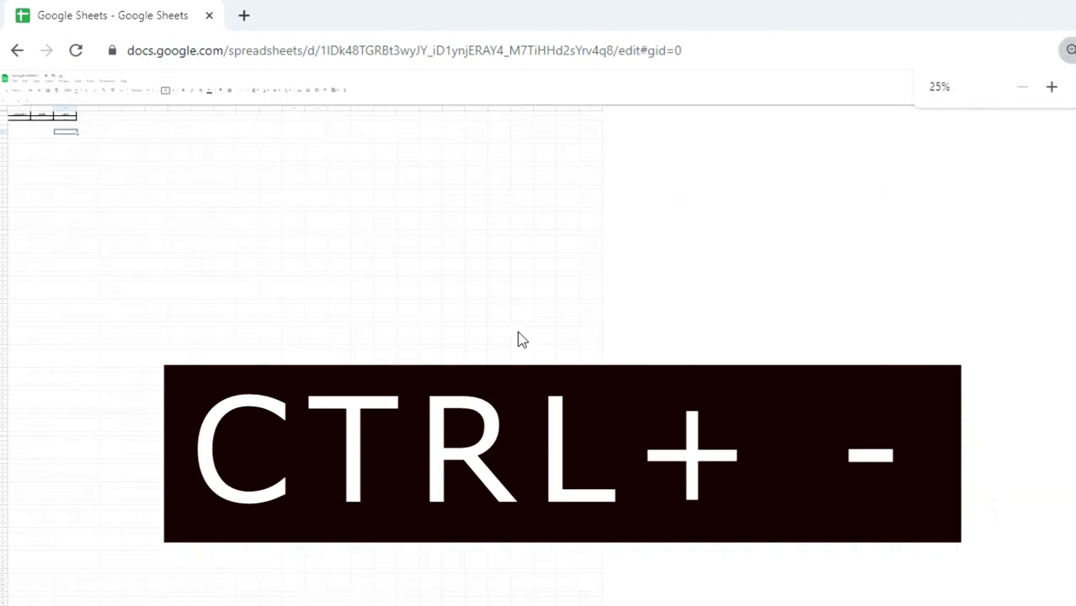
# Zoom the whole browser page back in to 110%
pyautogui.hotkey('ctrl', '+')
pyautogui.hotkey('ctrl', '+')
pyautogui.hotkey('ctrl', '+')
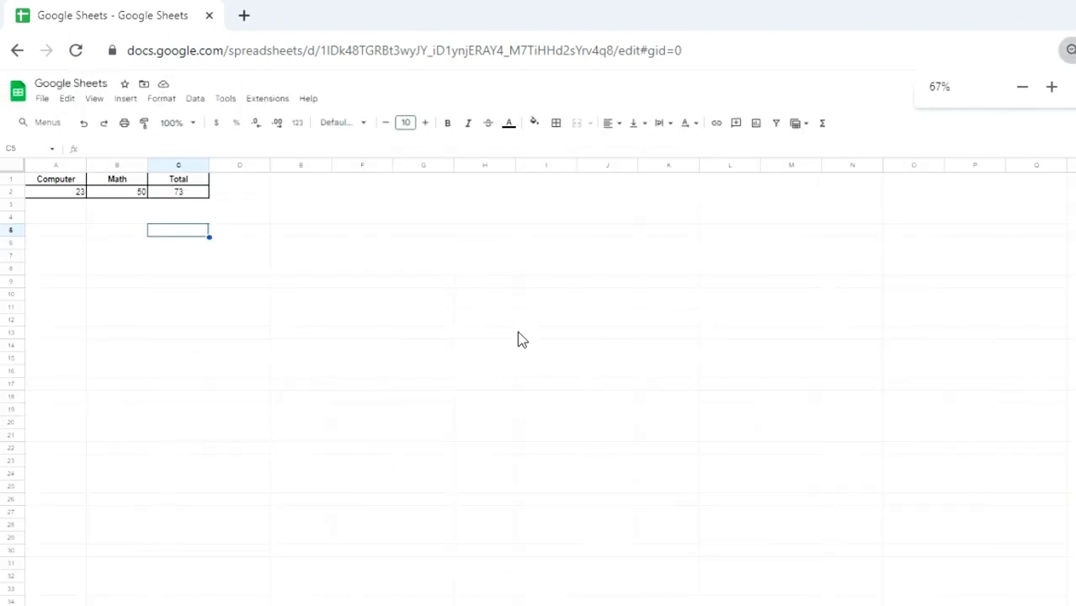
pyautogui.hotkey('ctrl', '+')
pyautogui.hotkey('ctrl', '+')
pyautogui.hotkey('ctrl', '+')
pyautogui.hotkey('ctrl', '+')
pyautogui.hotkey('ctrl', '+')
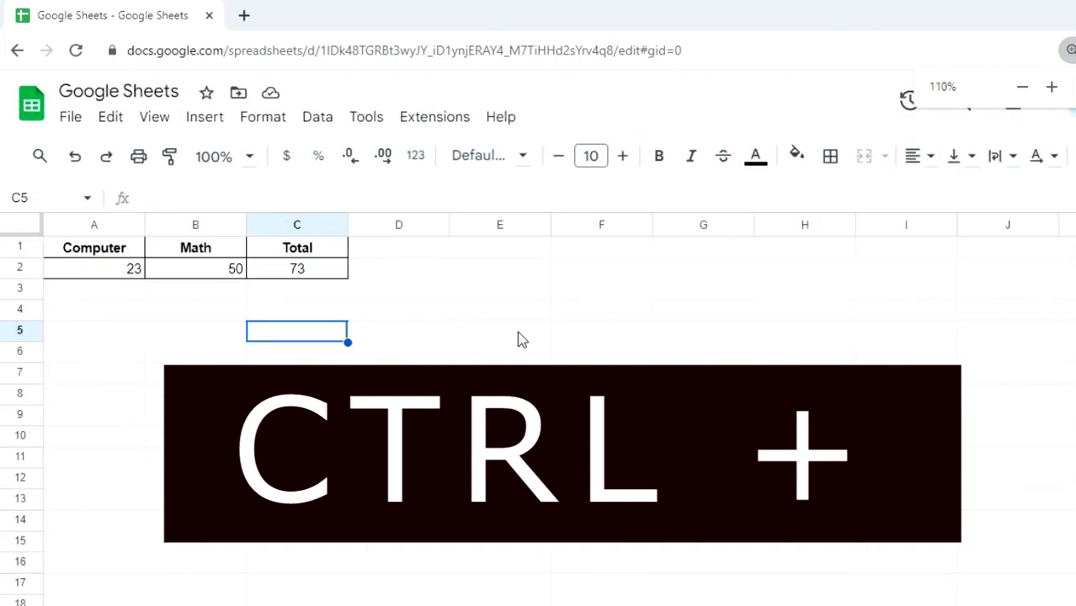